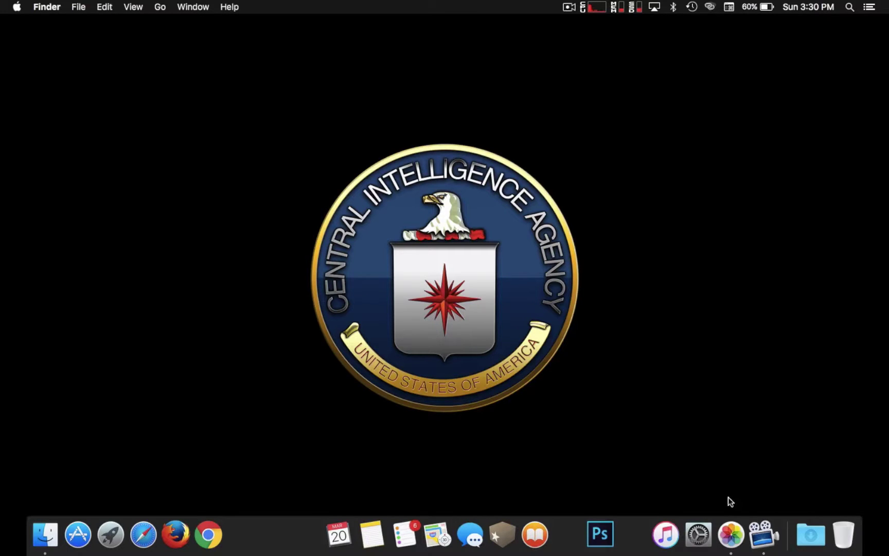
Launch Photos from the Dock to show the photo library
click(732, 534)
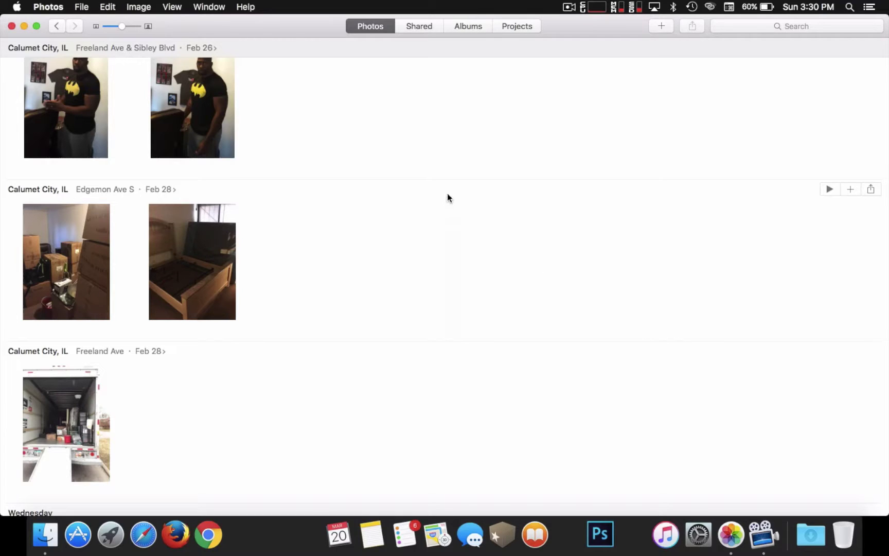
click(87, 10)
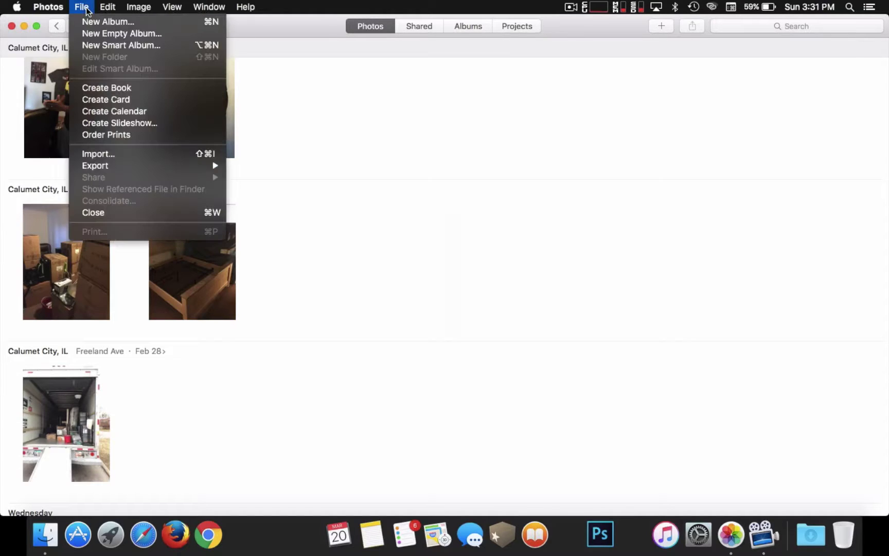
click(122, 45)
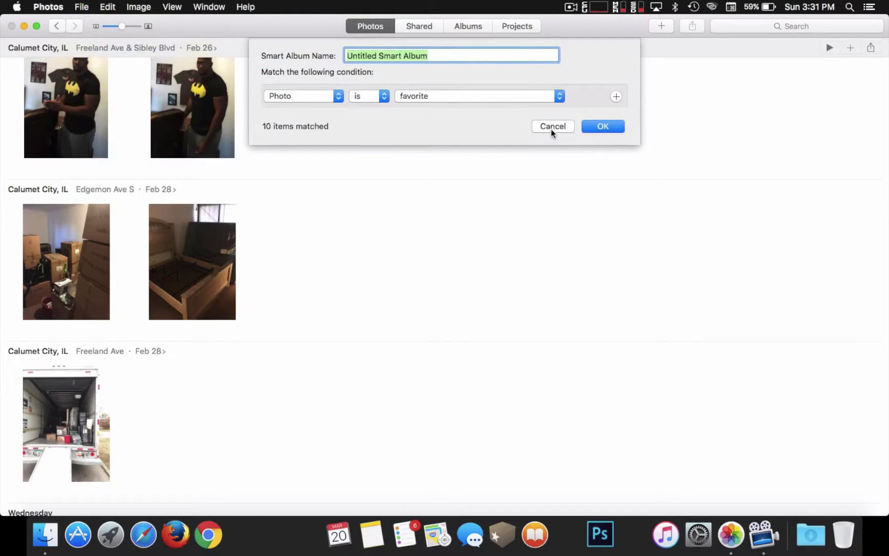
click(551, 129)
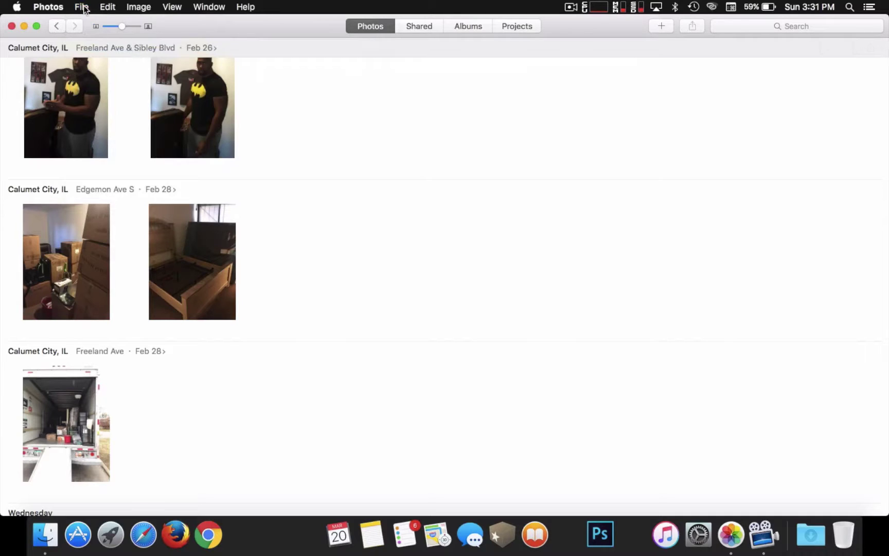
click(83, 7)
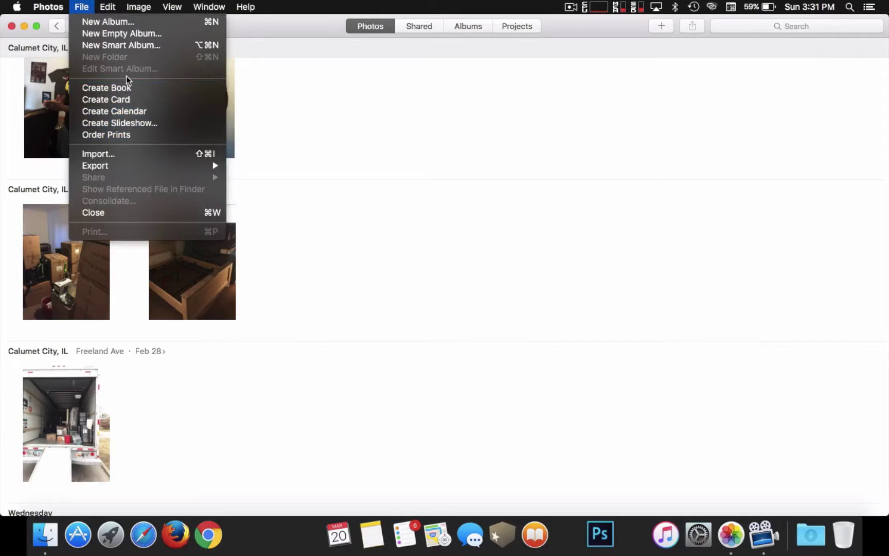
click(356, 105)
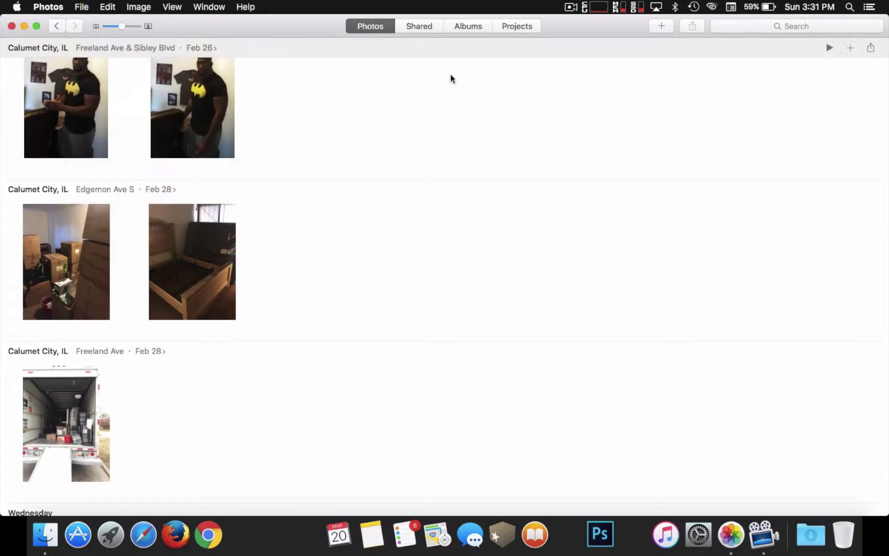
Show the iPhone 6 Plus smart album and open its Edit Smart Album rule sheet
click(465, 28)
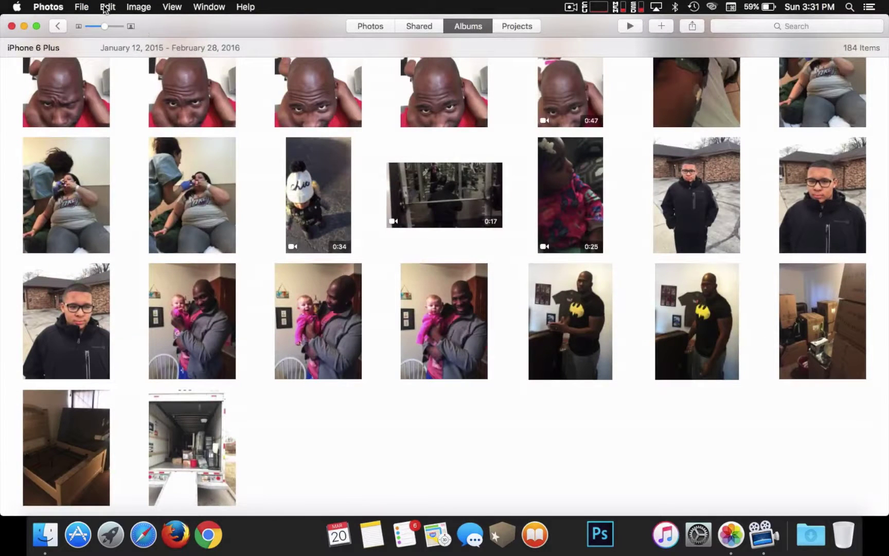
click(82, 8)
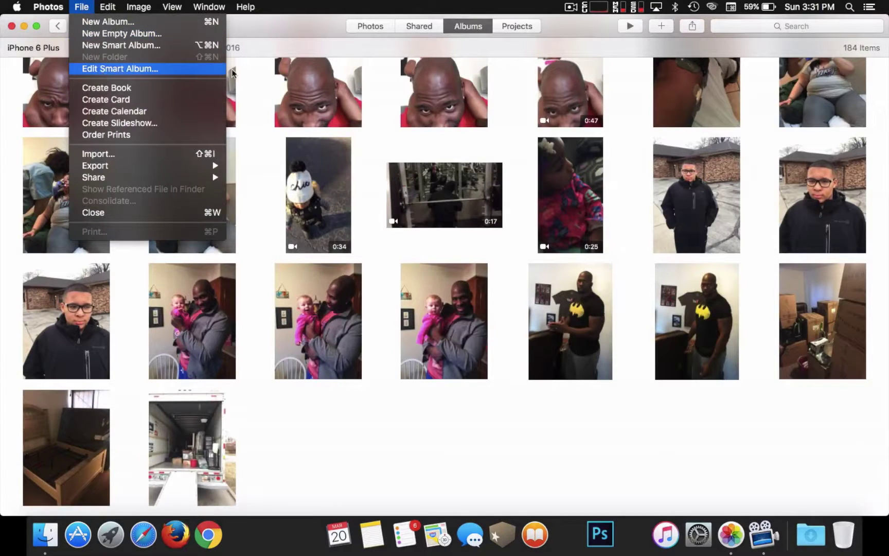
click(277, 42)
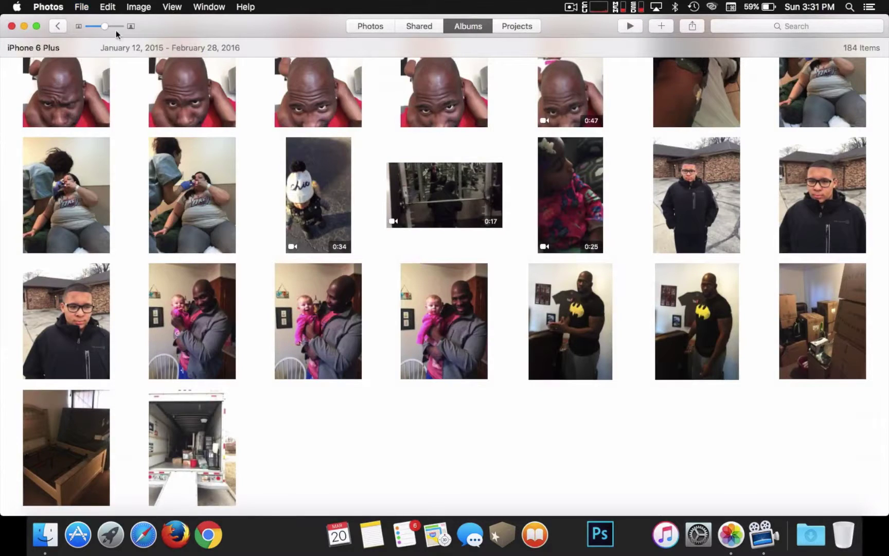
click(106, 7)
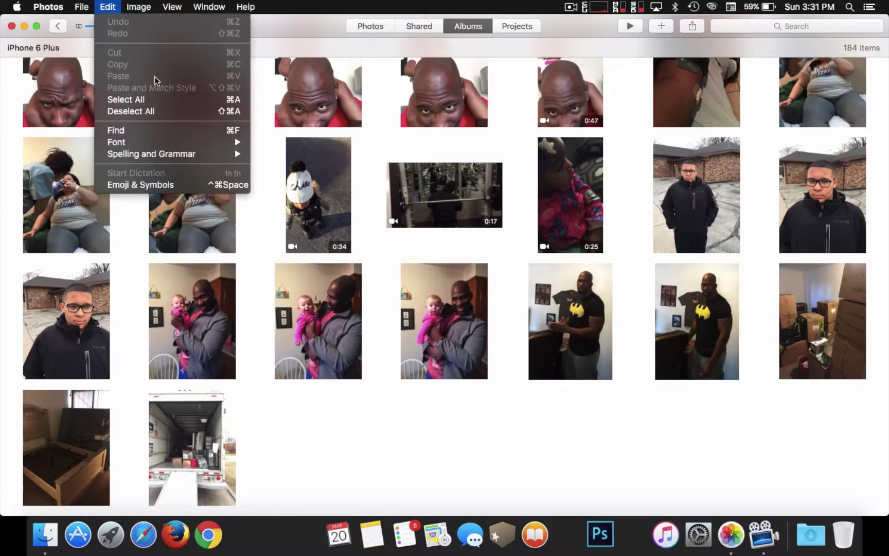
mouse_move(80, 10)
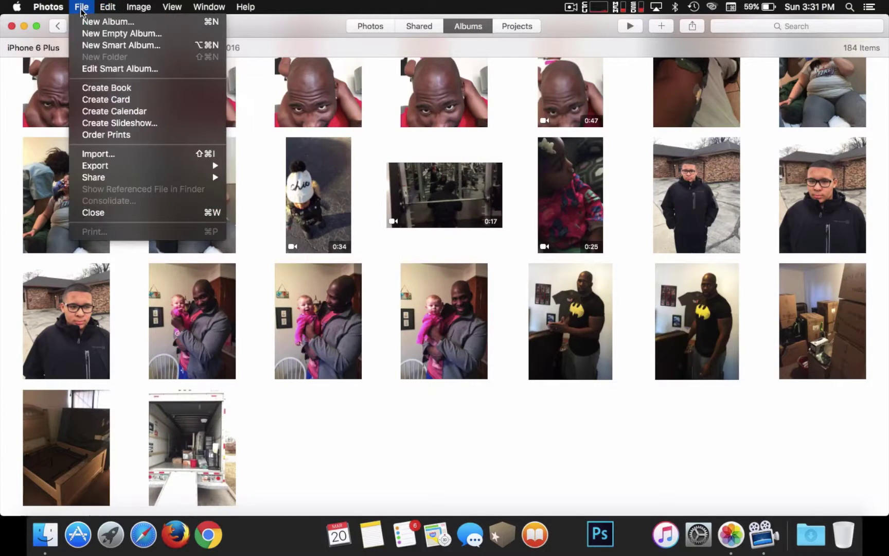
click(106, 68)
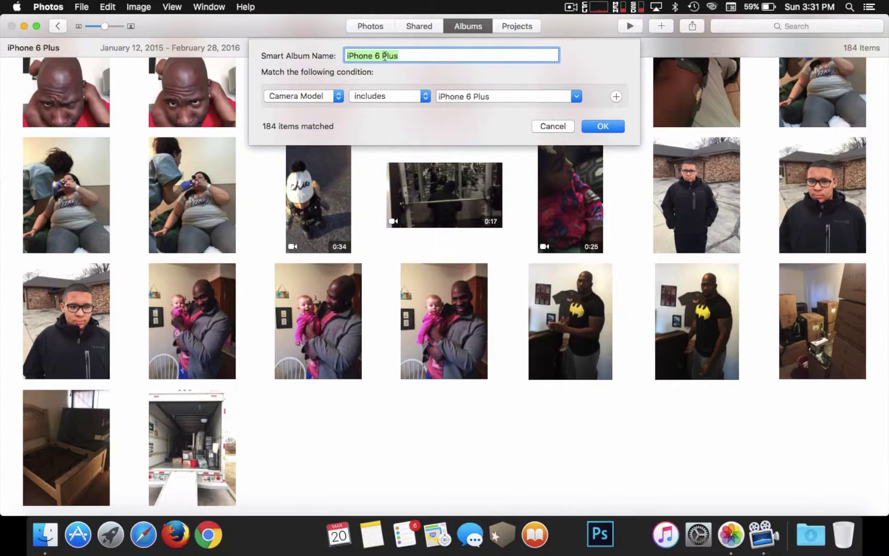
Review the Camera Model includes iPhone 6 Plus rule, then cancel without changes
click(384, 56)
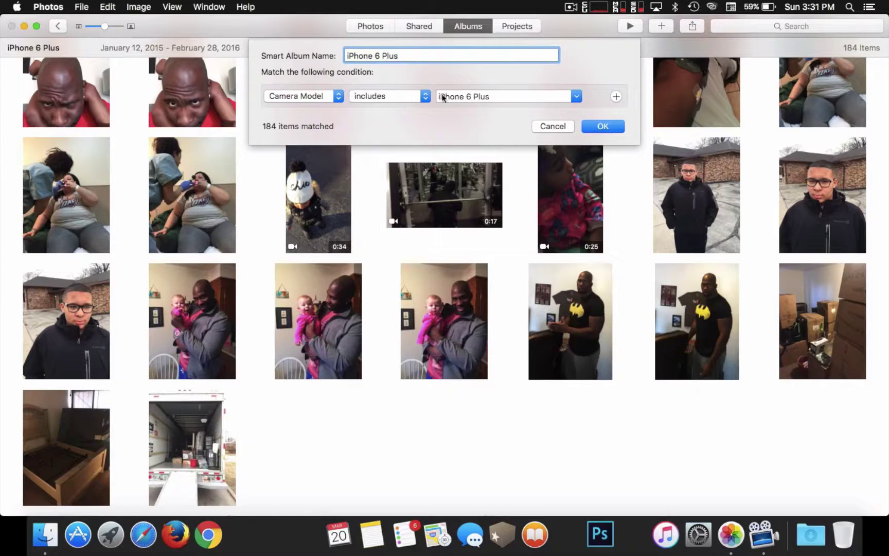
click(339, 98)
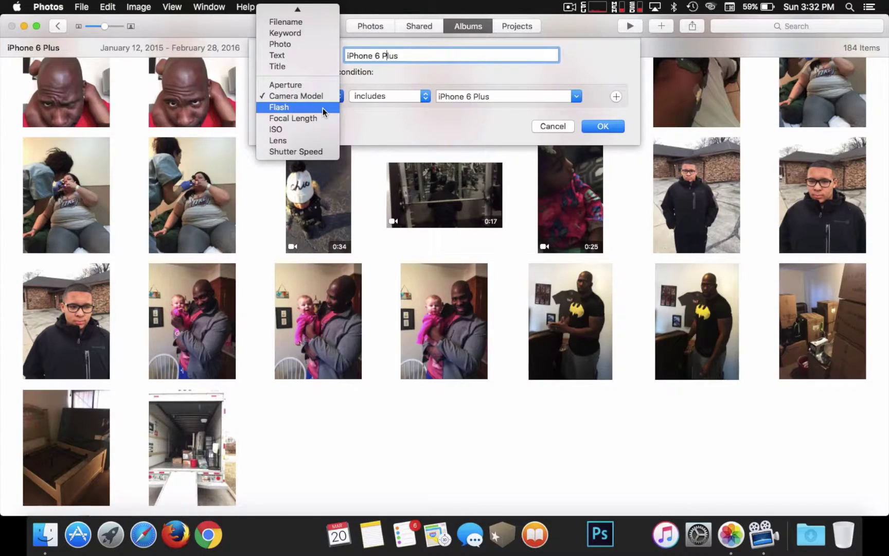
click(400, 125)
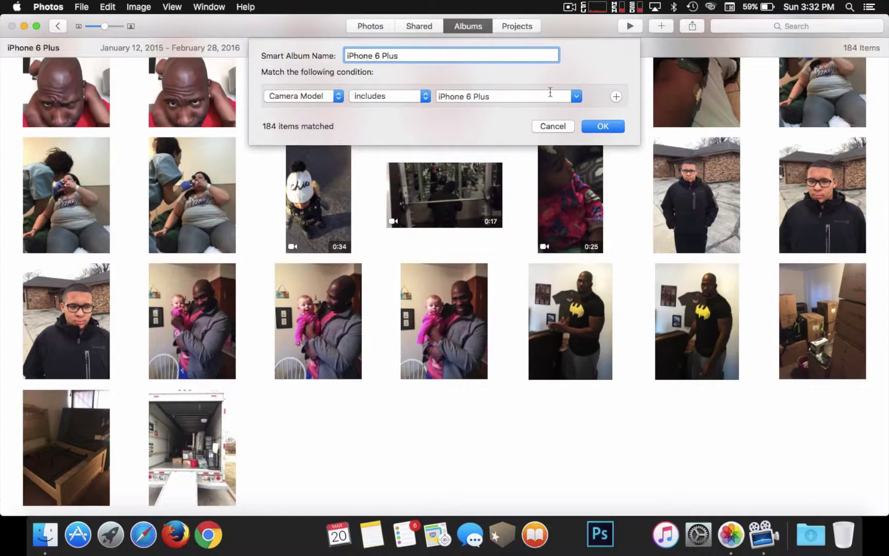
click(577, 97)
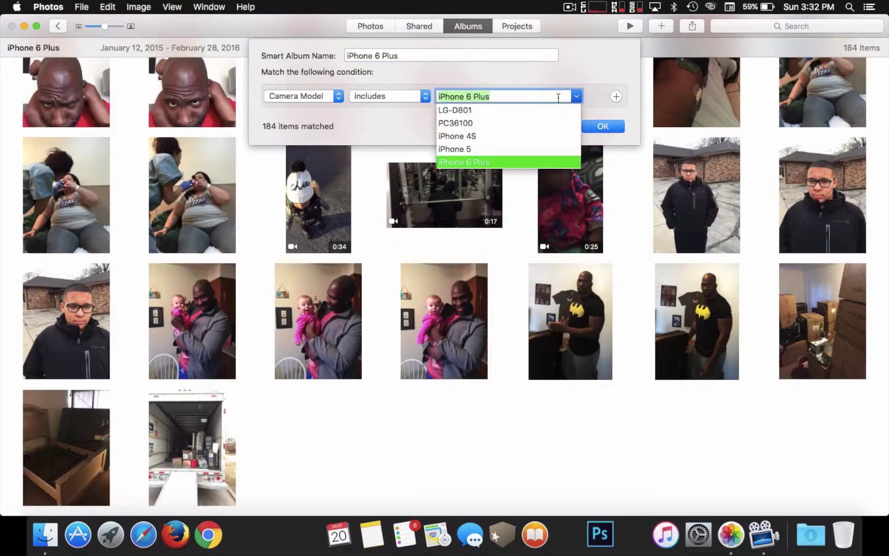
click(378, 111)
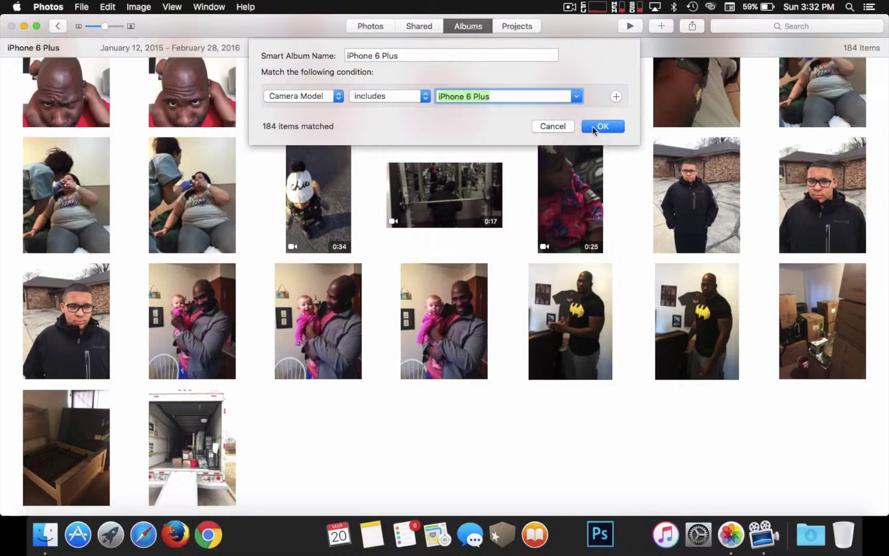
click(570, 127)
scroll(570, 238, up, 10)
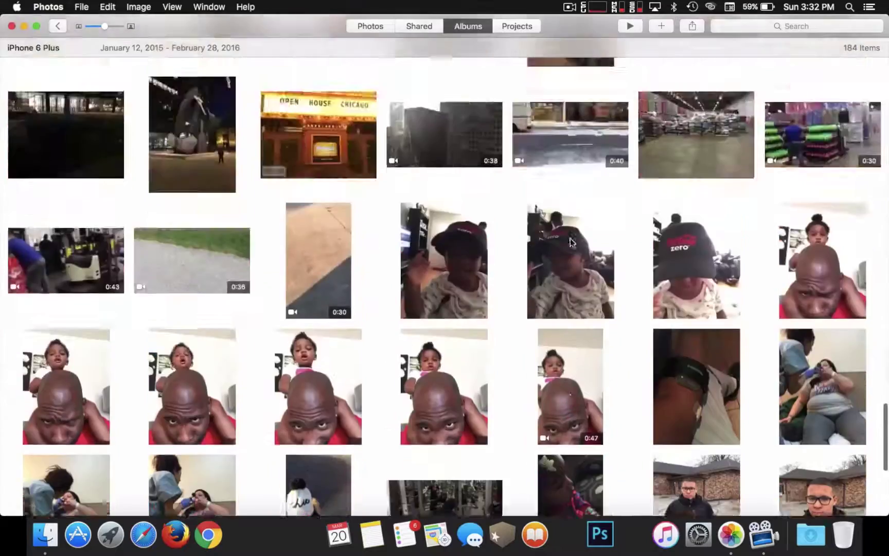
scroll(570, 241, up, 15)
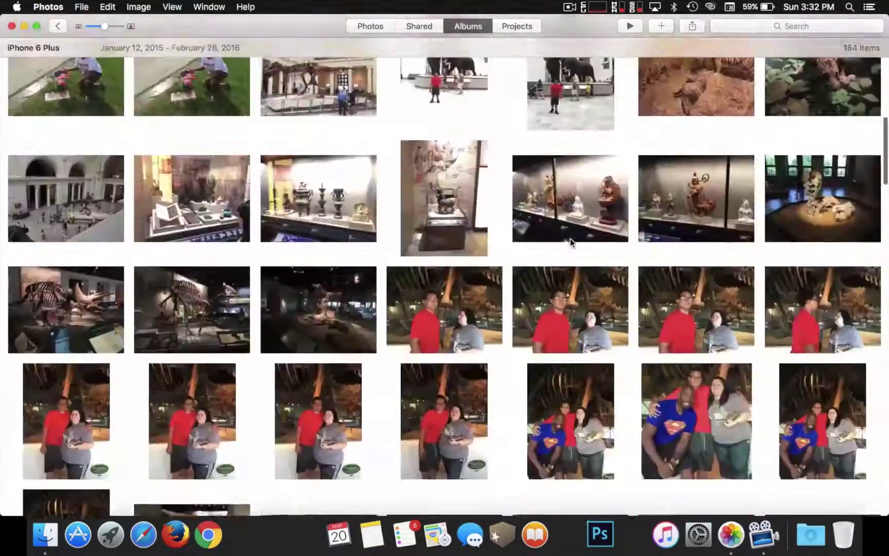
scroll(570, 239, up, 2)
scroll(570, 238, down, 20)
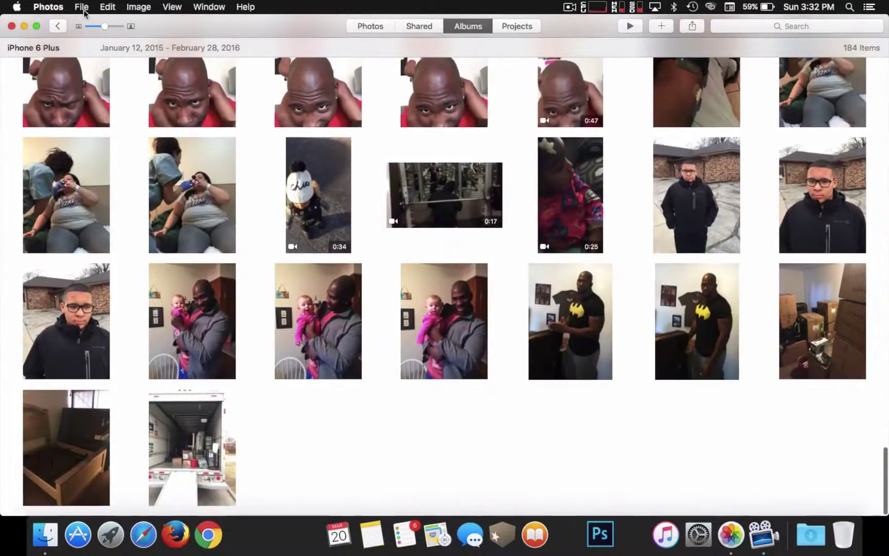
Reopen the iPhone 6 Plus smart album's rules, keeping Camera Model as the criterion
click(82, 8)
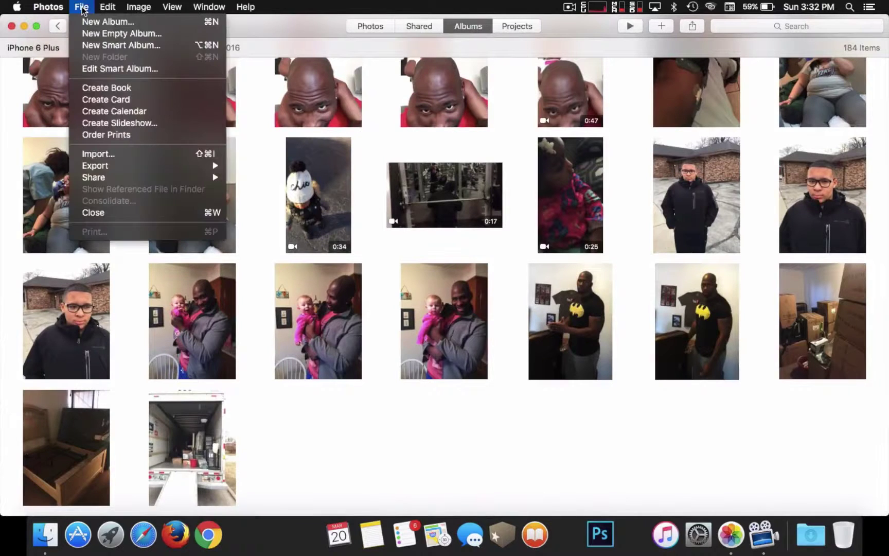
click(153, 67)
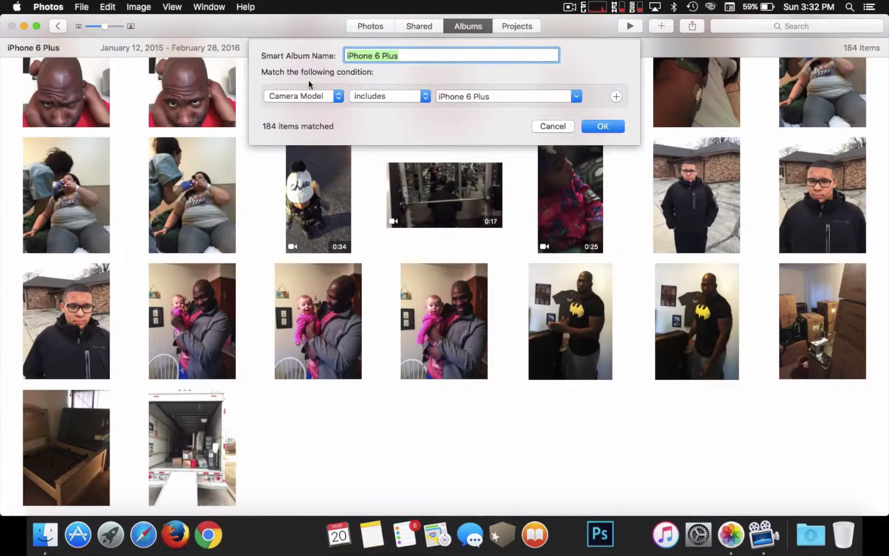
click(334, 98)
scroll(319, 83, up, 3)
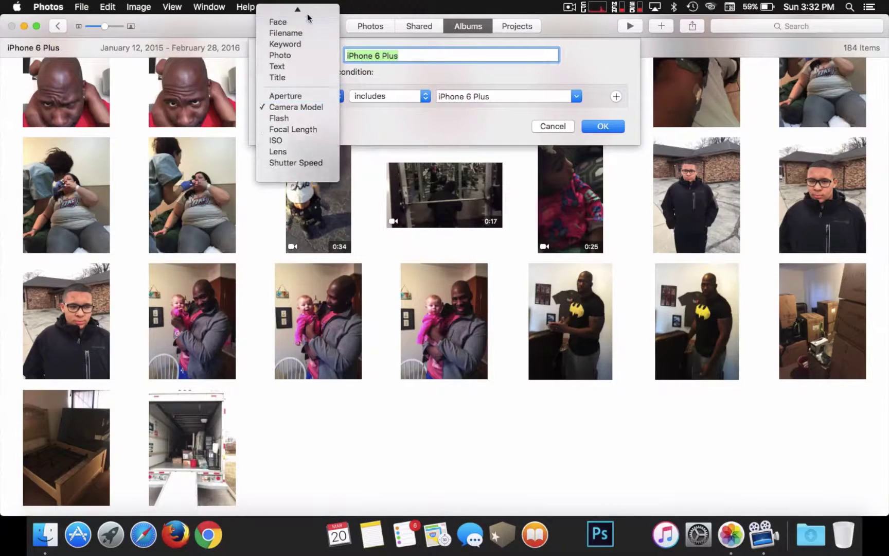
click(416, 94)
Change the rule to Camera Model is not iPhone 6 Plus and save it
click(416, 97)
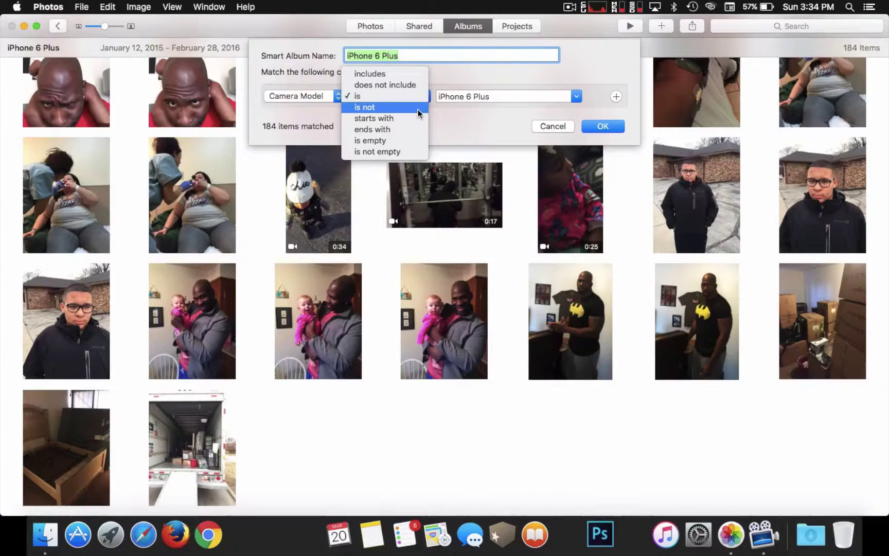
click(375, 107)
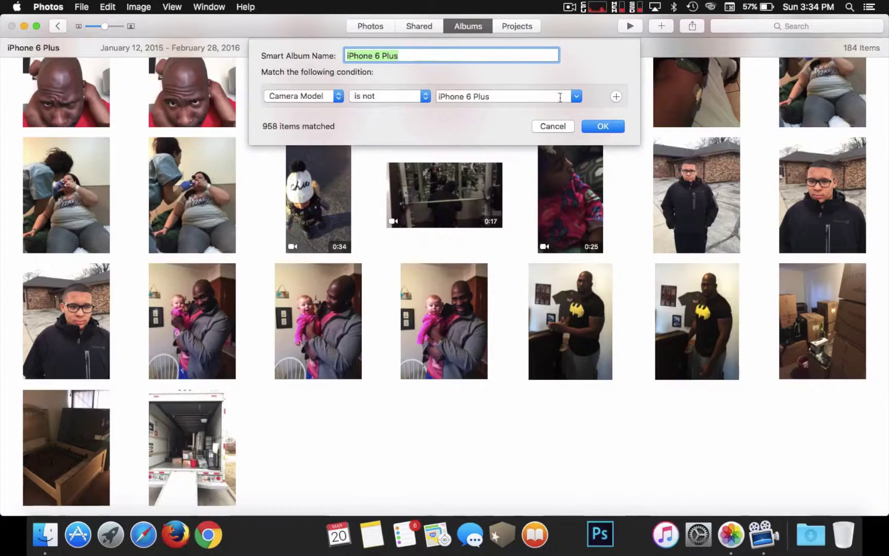
click(576, 96)
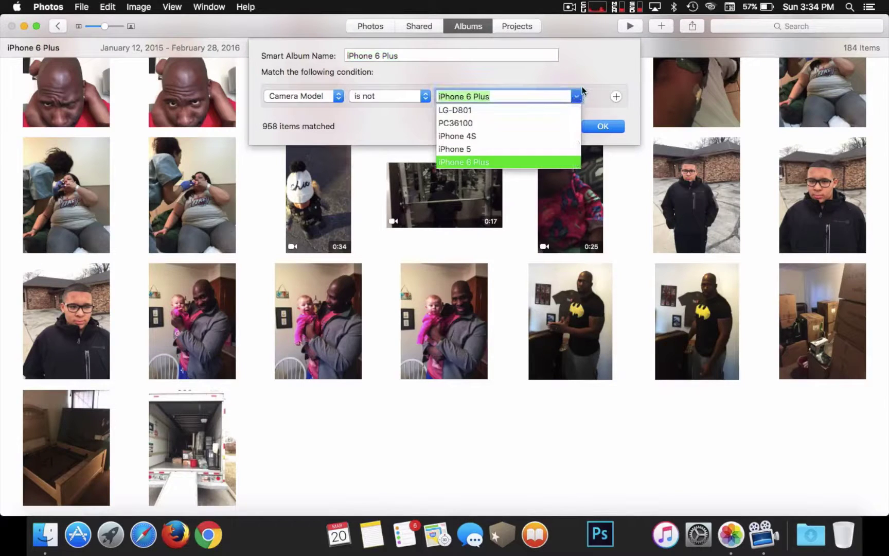
click(578, 94)
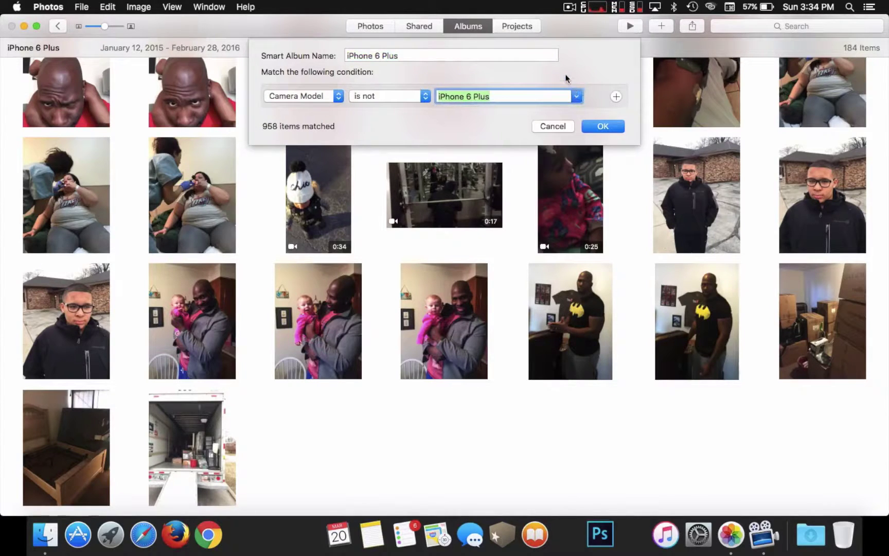
click(597, 125)
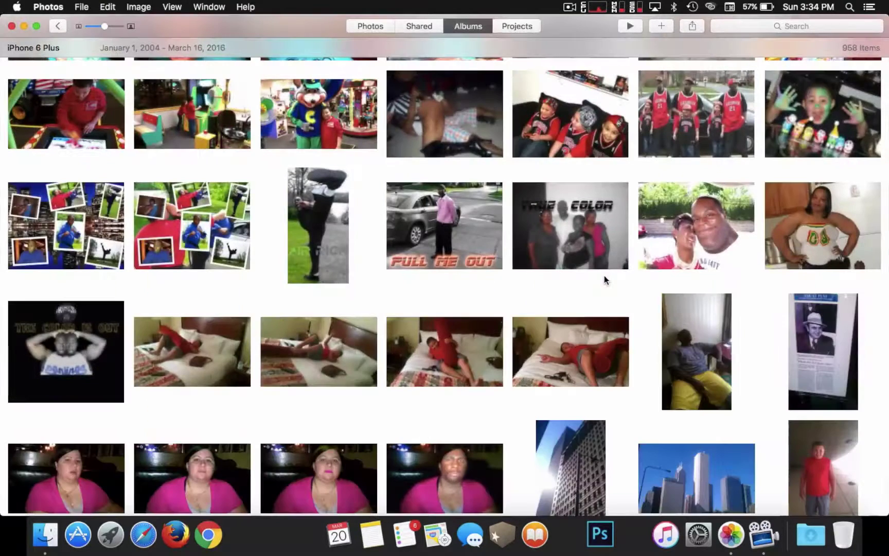
scroll(605, 197, down, 20)
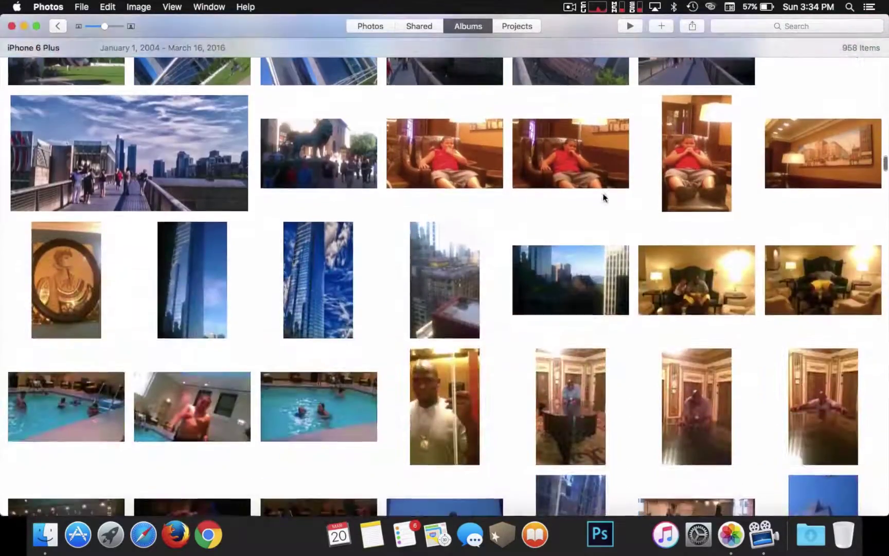
scroll(603, 197, down, 10)
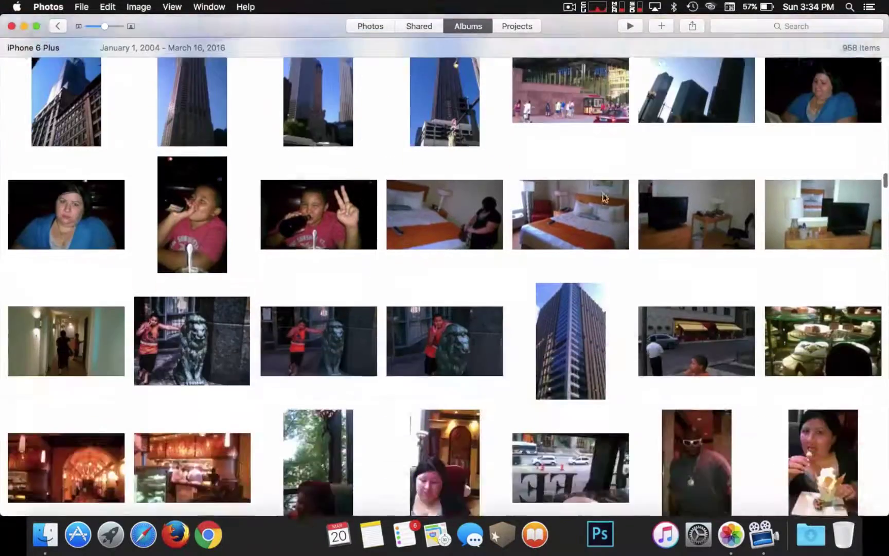
scroll(605, 197, down, 12)
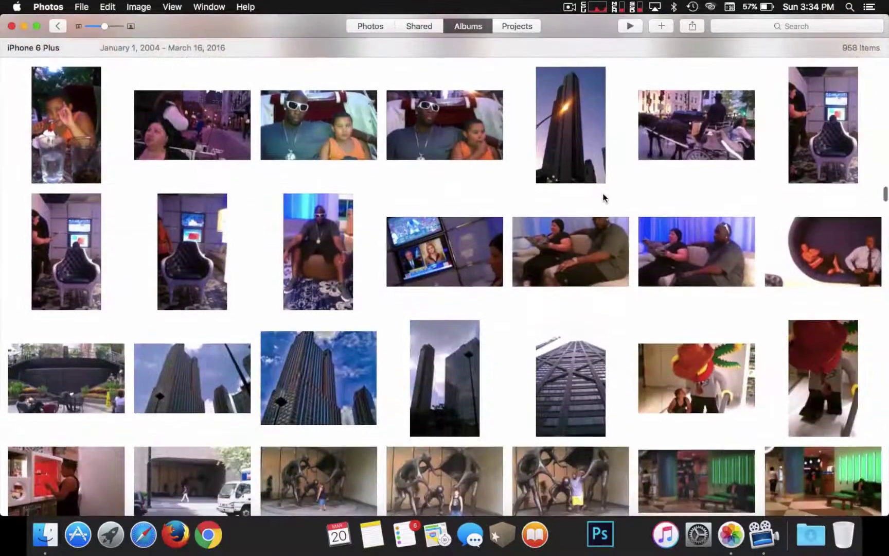
scroll(603, 196, down, 11)
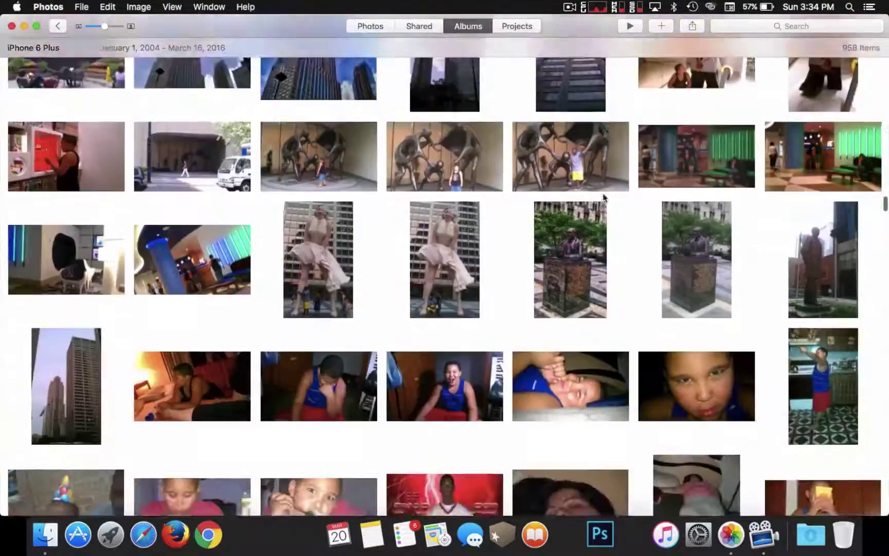
scroll(602, 197, down, 10)
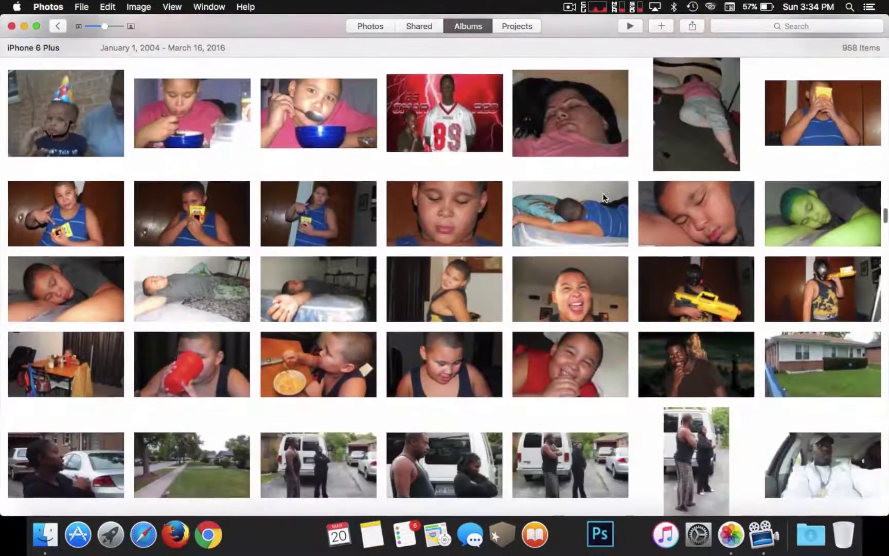
scroll(603, 197, down, 20)
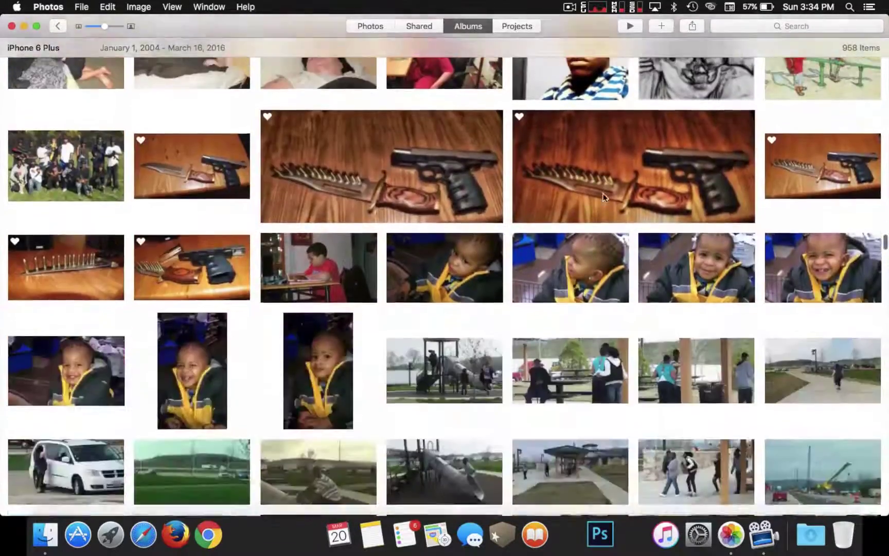
scroll(603, 197, down, 20)
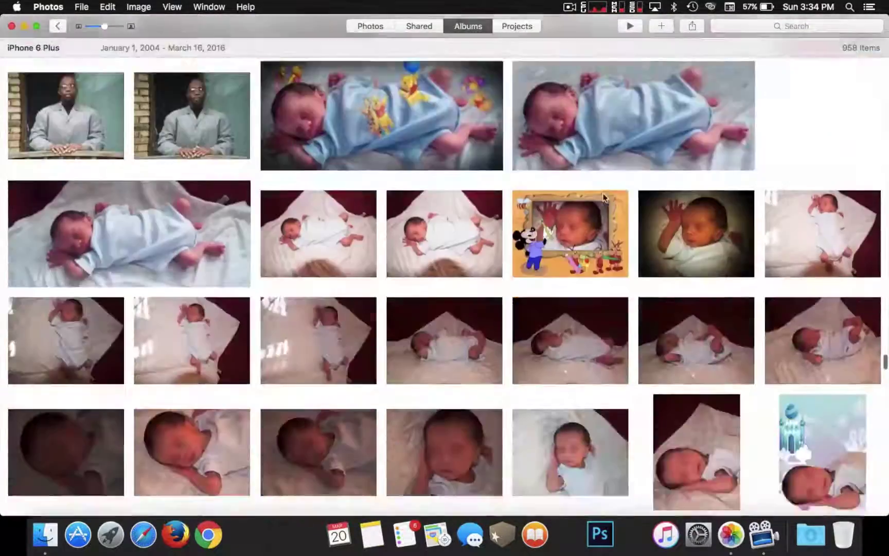
scroll(603, 197, down, 15)
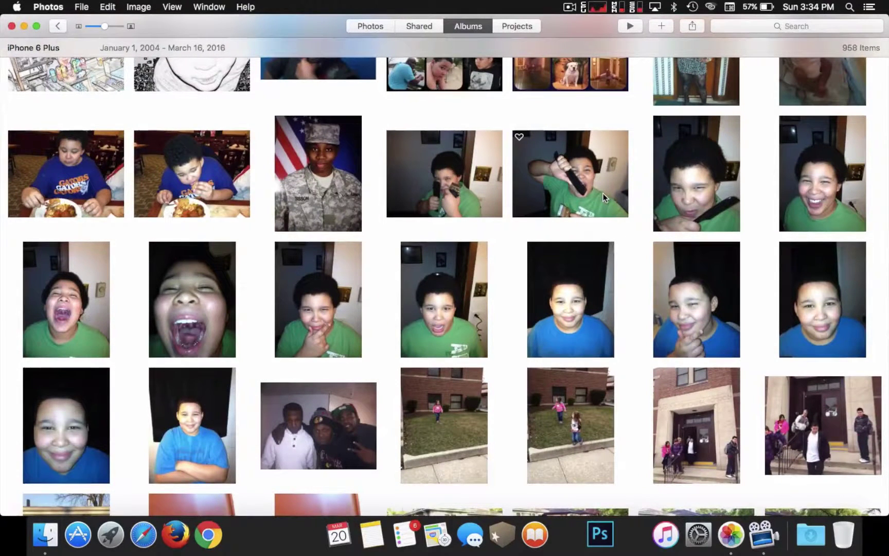
scroll(603, 193, down, 3)
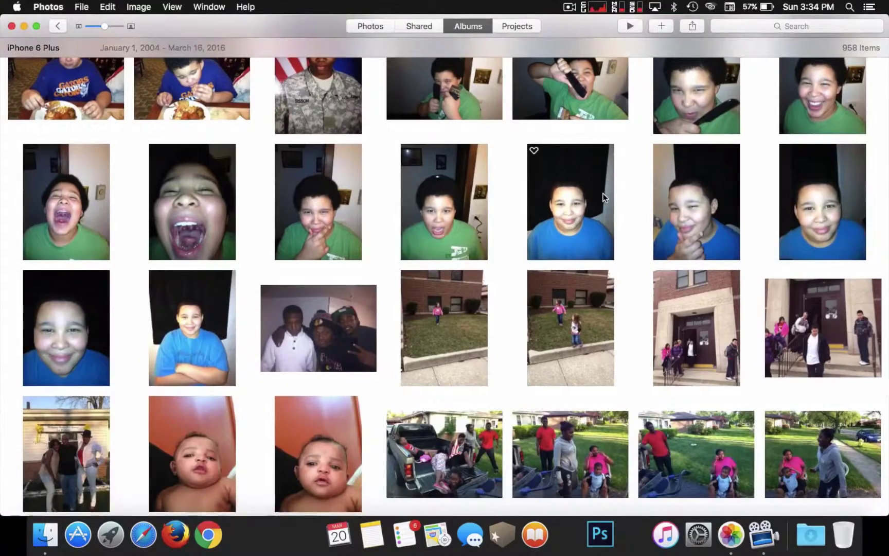
scroll(603, 193, down, 9)
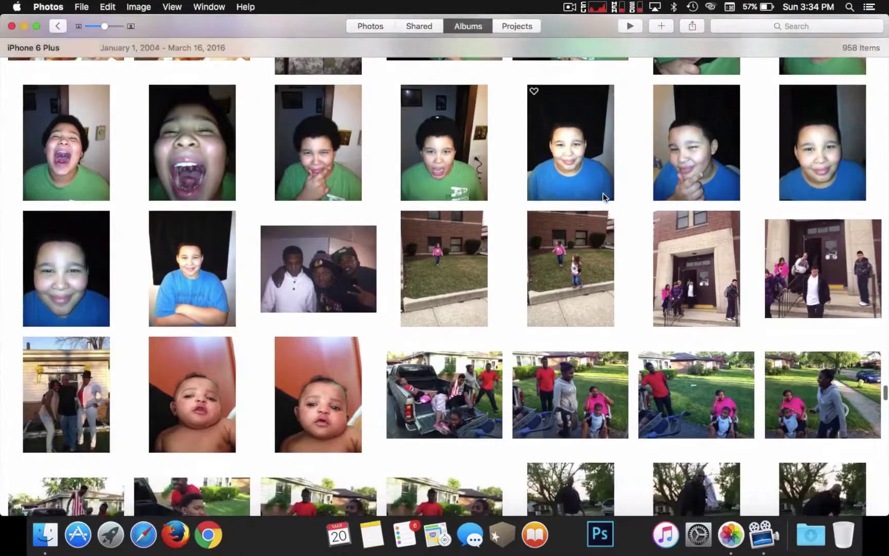
scroll(603, 193, down, 18)
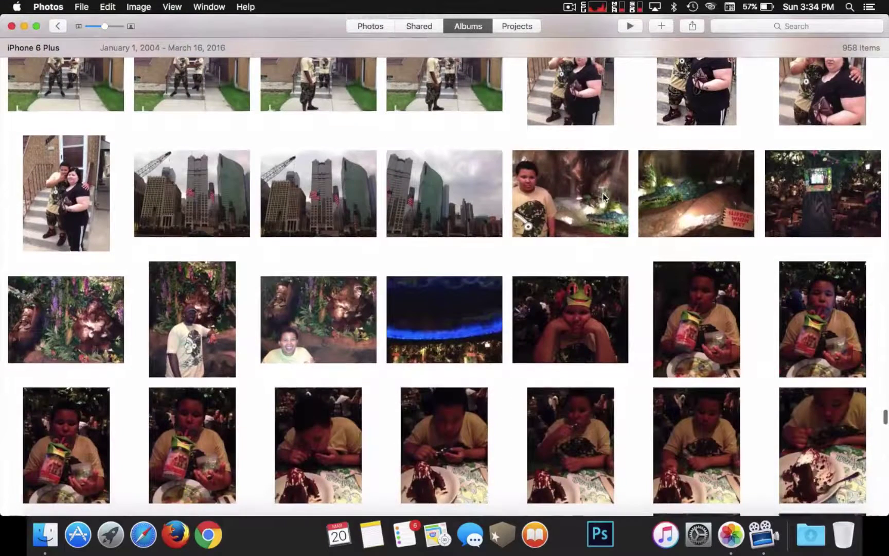
mouse_move(601, 196)
scroll(546, 423, down, 4)
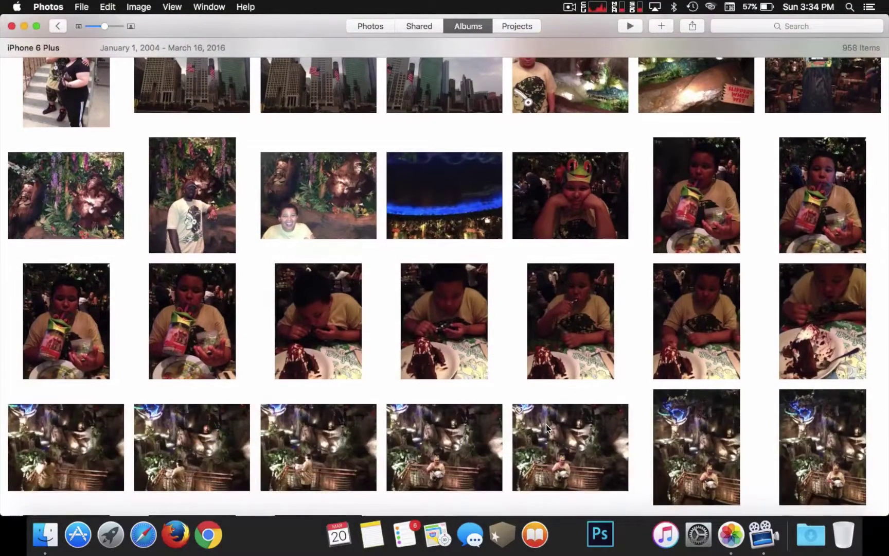
scroll(546, 424, down, 12)
scroll(546, 427, down, 3)
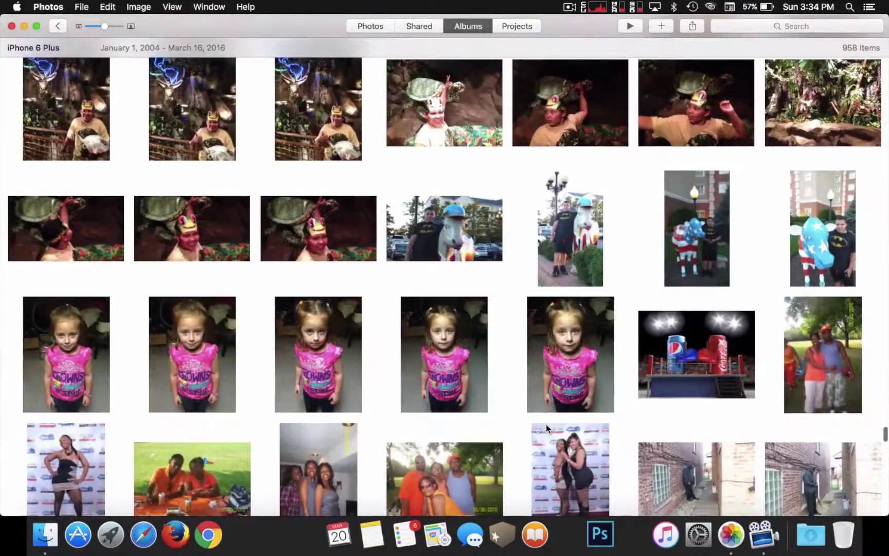
scroll(546, 427, down, 3)
scroll(546, 427, down, 6)
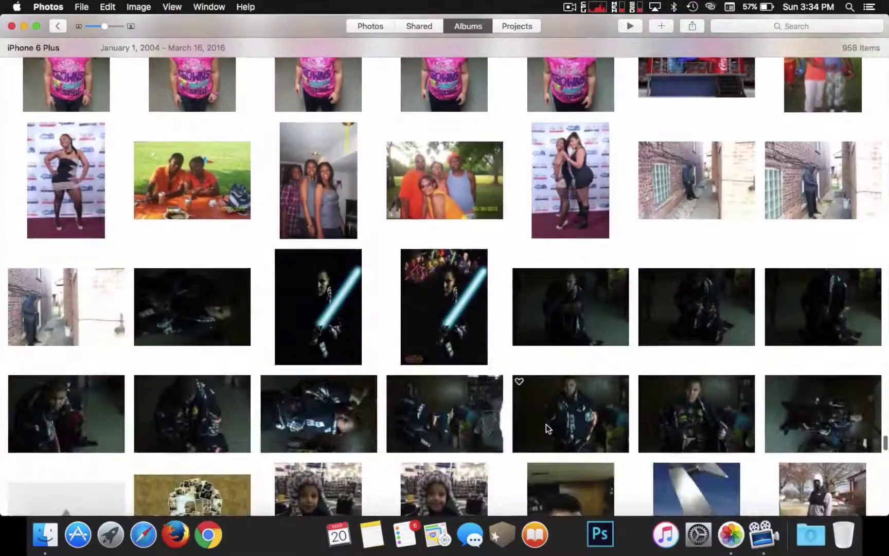
scroll(546, 424, down, 15)
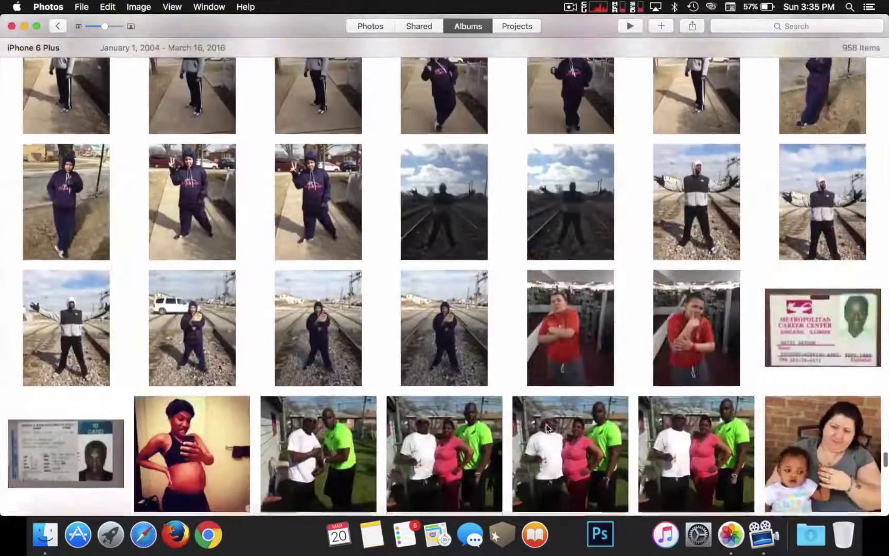
scroll(545, 427, down, 6)
scroll(546, 424, down, 10)
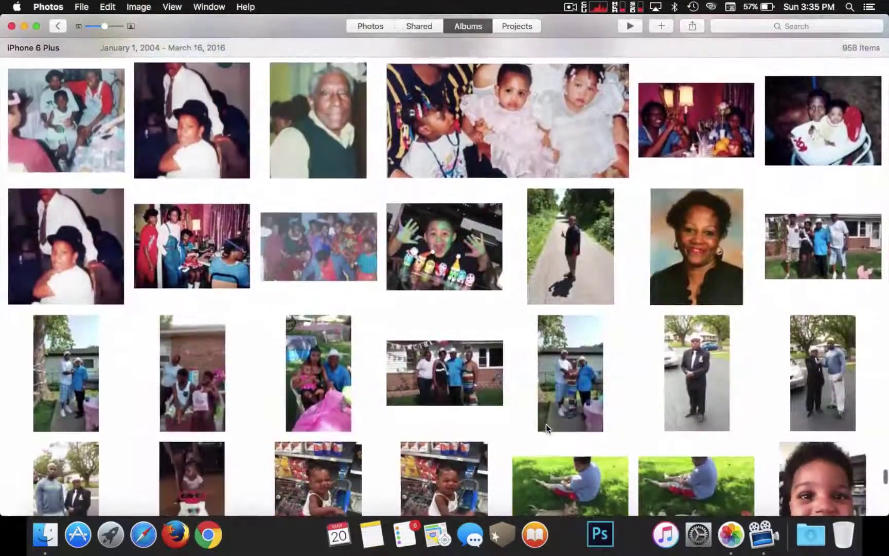
scroll(545, 424, down, 4)
scroll(546, 427, down, 2)
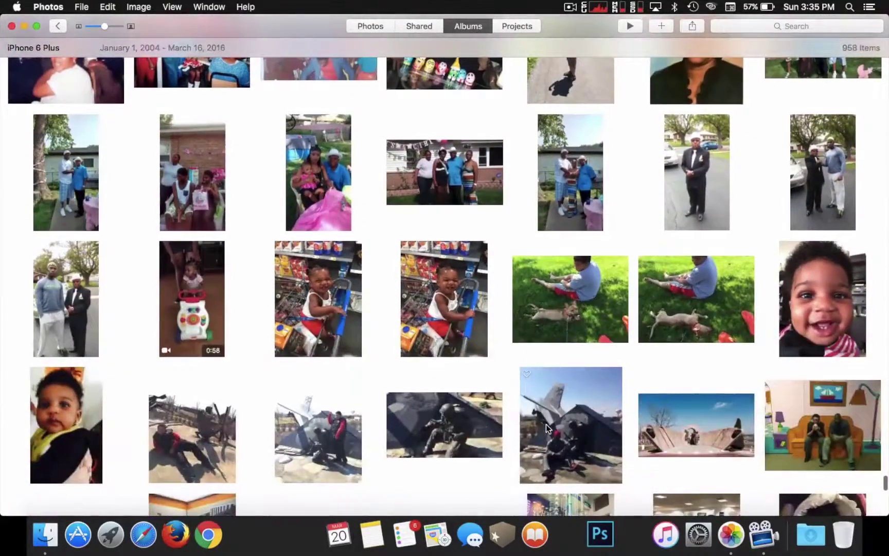